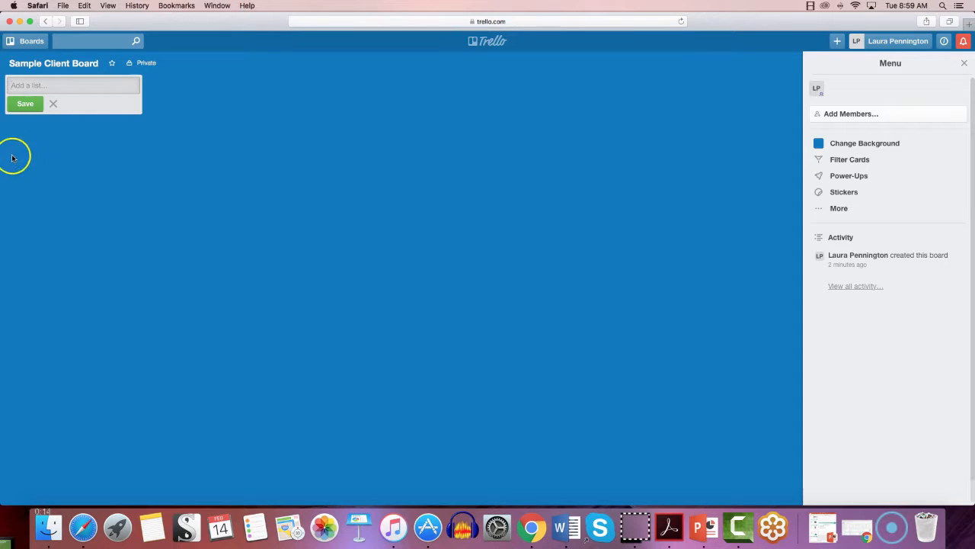
Step: Return to the boards overview, open Sample Client Board and add a list named Instructions
click(44, 22)
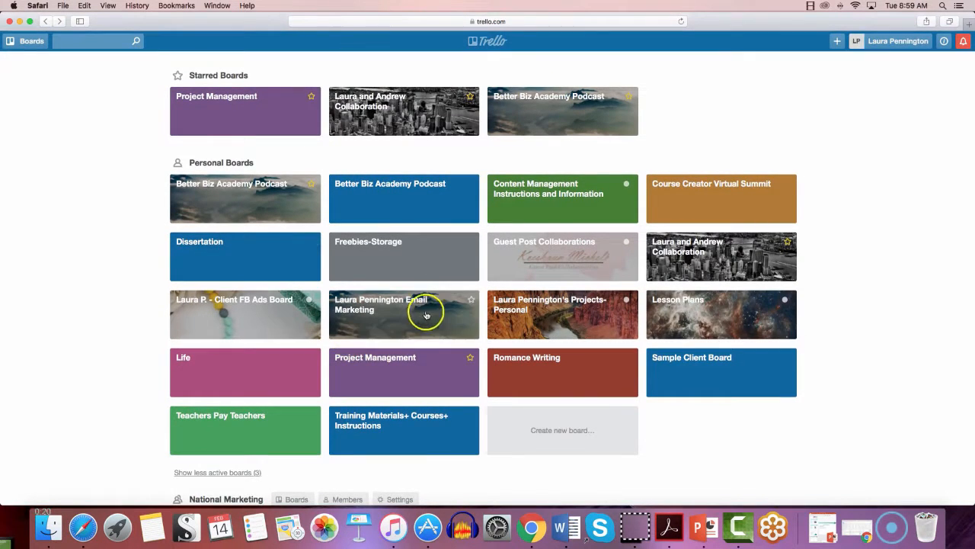
click(668, 379)
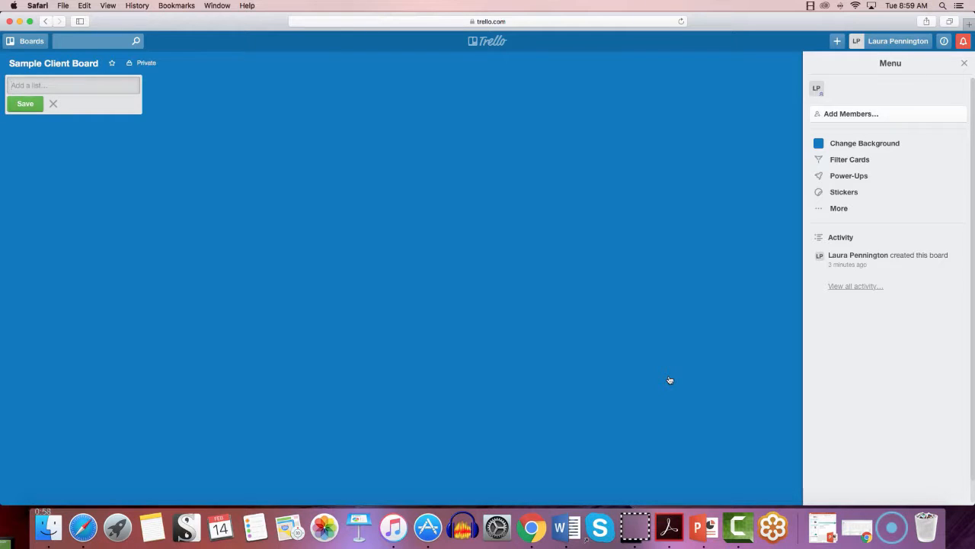
text(Instructions)
key(Return)
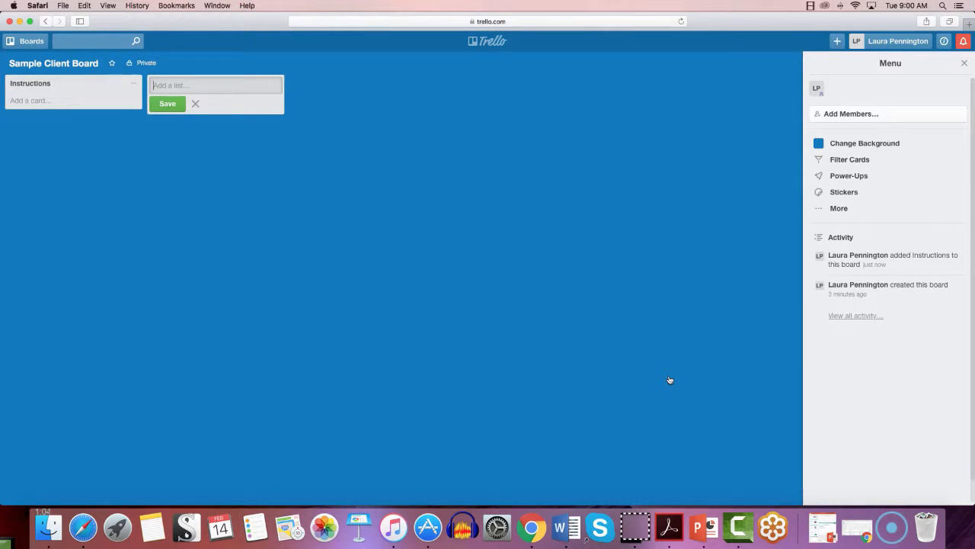
Step: Add the cards "Adding blog posts" and "Scheduling social media using Hootsuite" to the Instructions list
click(31, 102)
text(Adding blog posts)
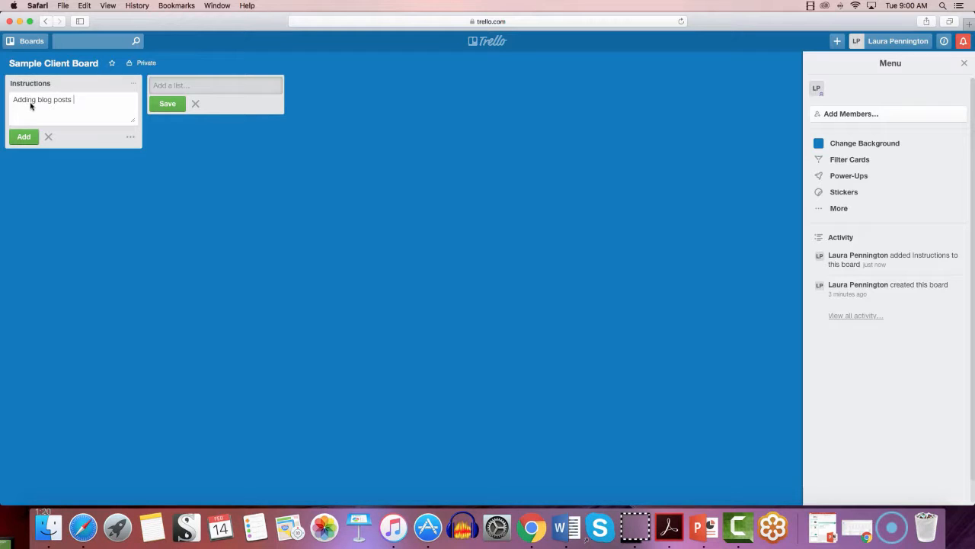
key(Return)
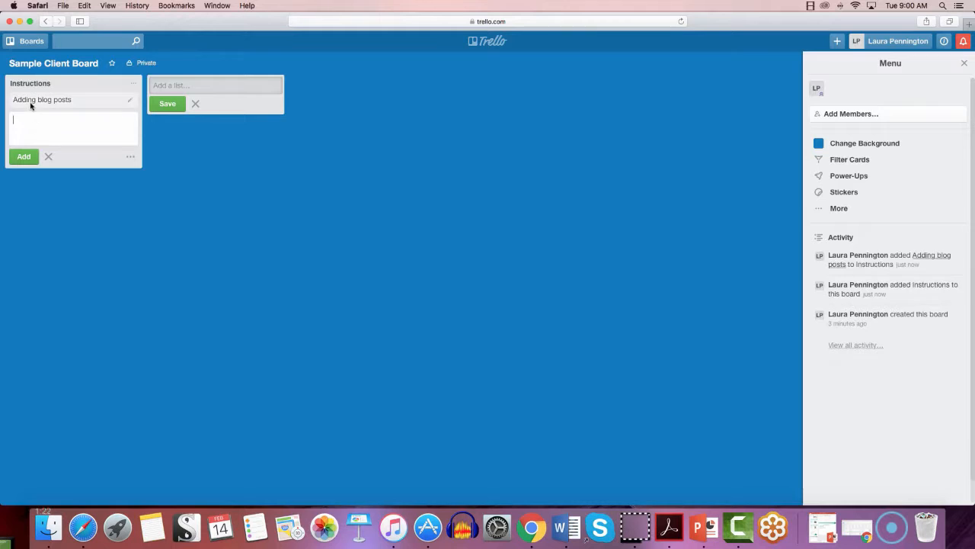
click(38, 102)
text(Scheduling social )
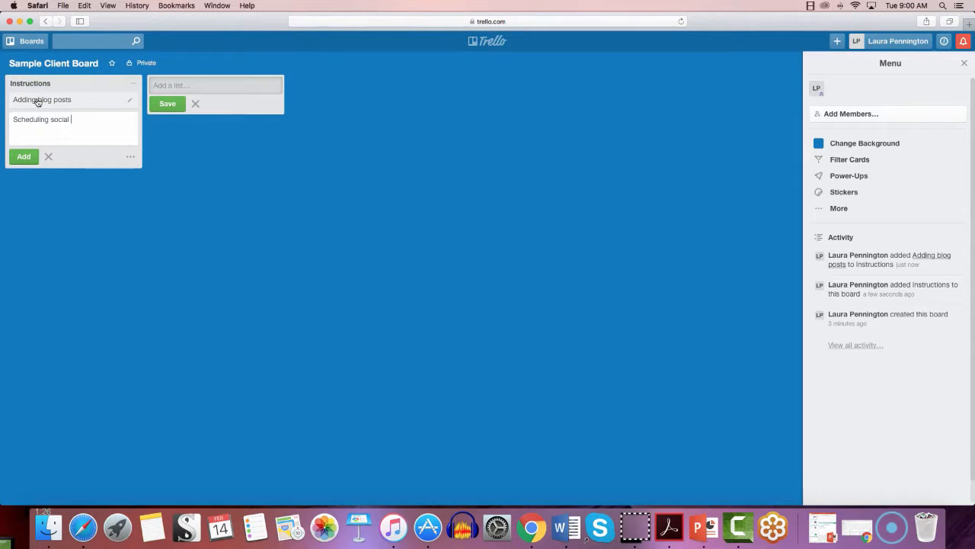
text(media using Hootsuite)
key(Return)
Step: Open the "Scheduling social media using Hootsuite" card and assign the board owner as its member
click(54, 122)
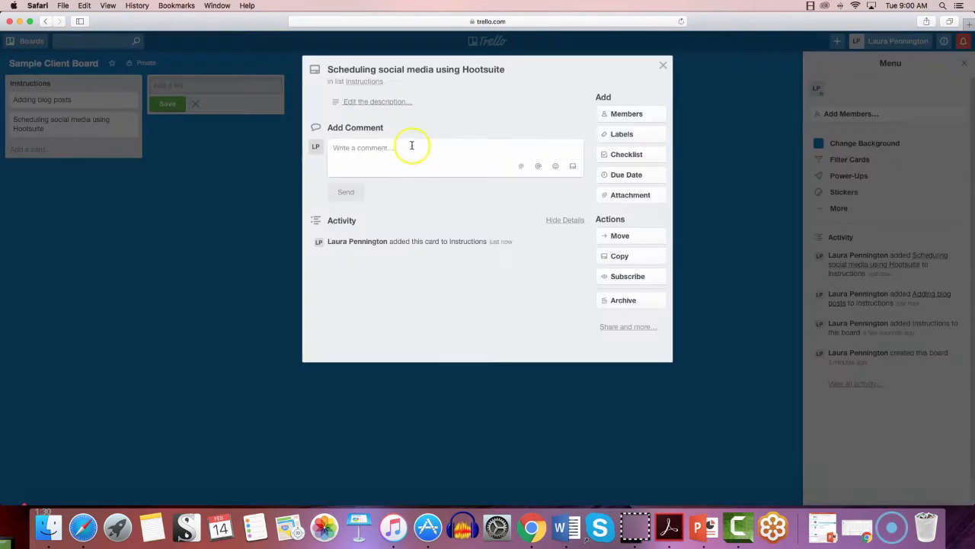
click(654, 117)
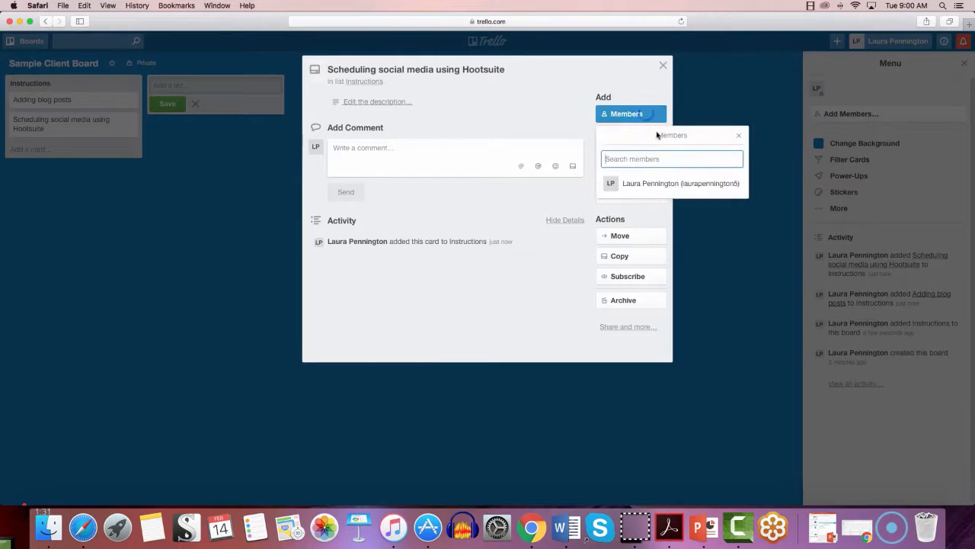
click(662, 184)
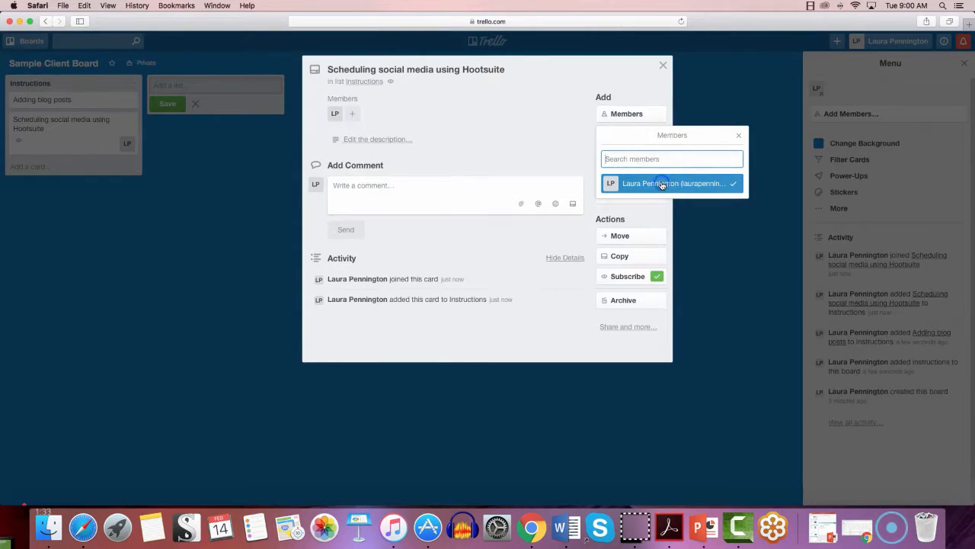
click(742, 135)
click(374, 183)
text(@laura)
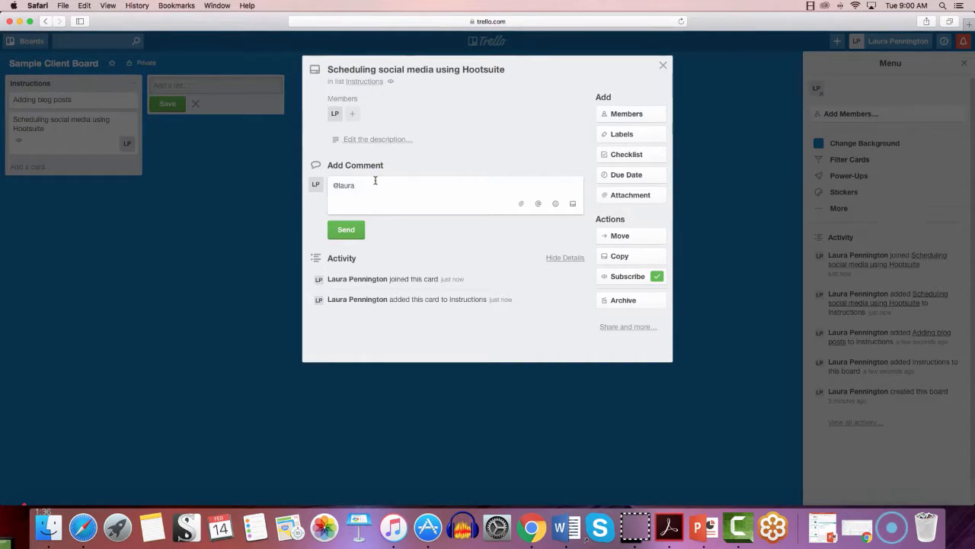
drag(366, 184, 326, 184)
key(BackSpace)
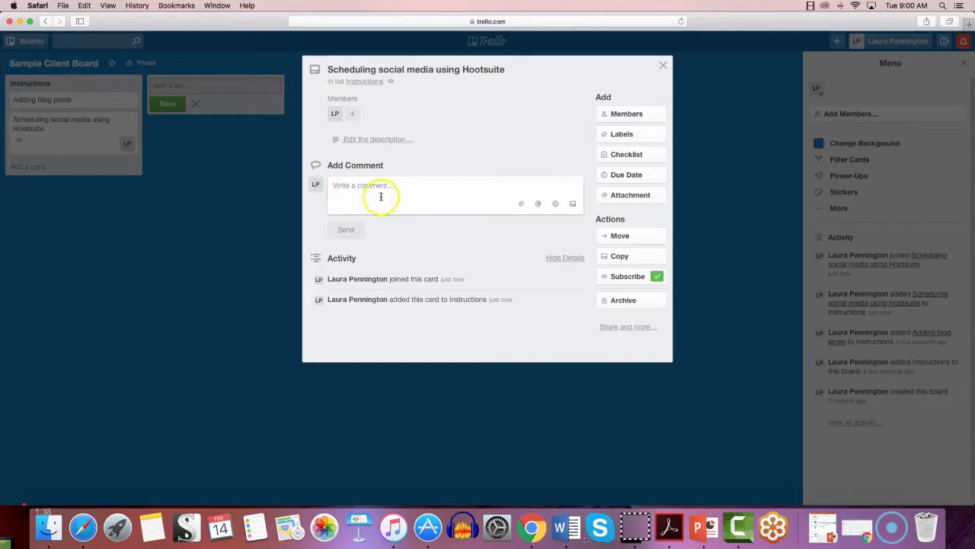
Step: Set the Hootsuite card's due date to 2/16/2017 at 12:00 PM
click(626, 175)
click(698, 321)
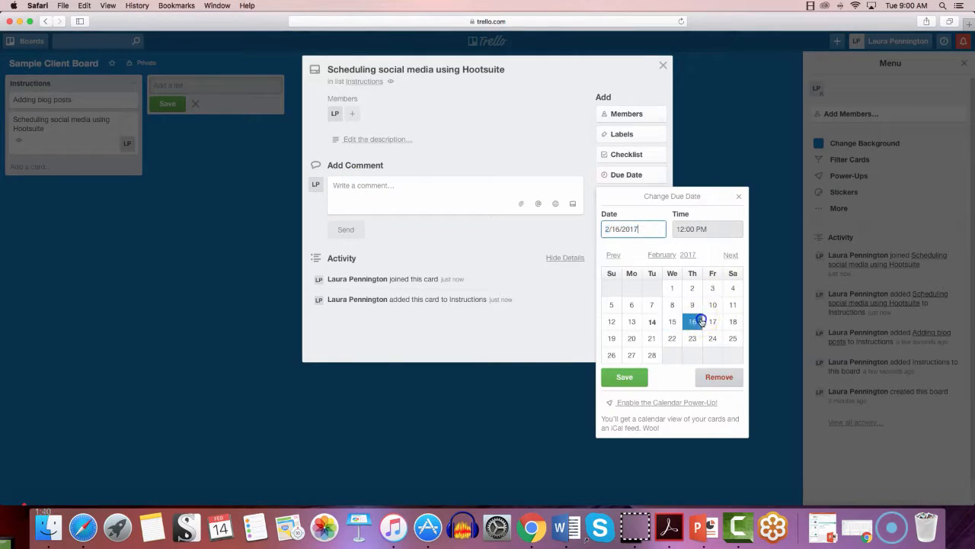
click(625, 376)
Step: Add a checklist with items Step 1, Step 2 and Step 3 to the card, mark Step 1 complete and close the card
click(626, 154)
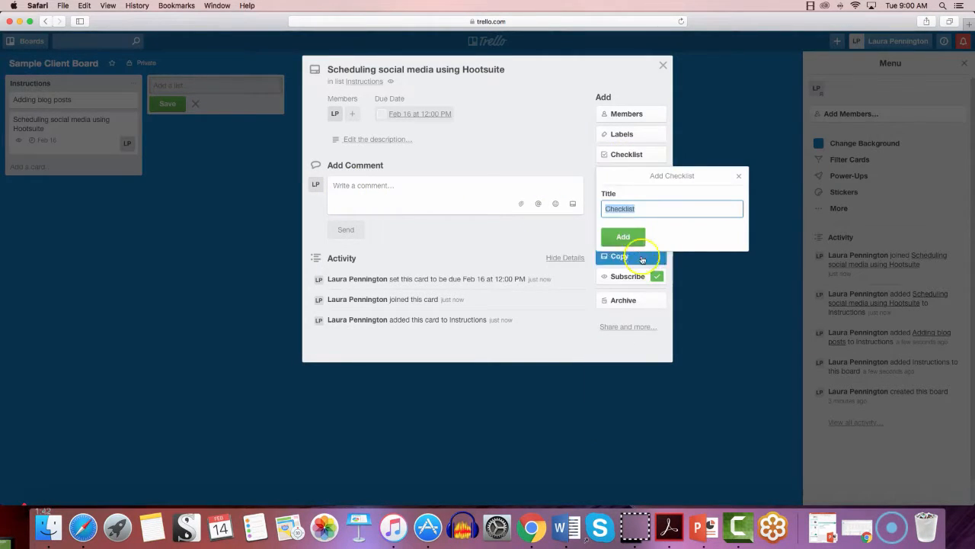
click(636, 236)
text(Ste)
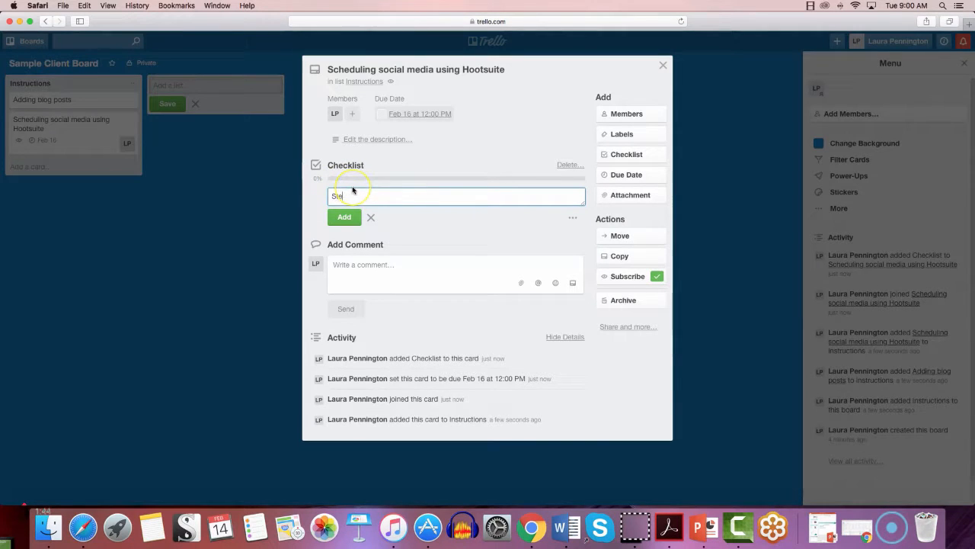
text(p 1)
key(Return)
text(Step 2)
key(Return)
text(Step )
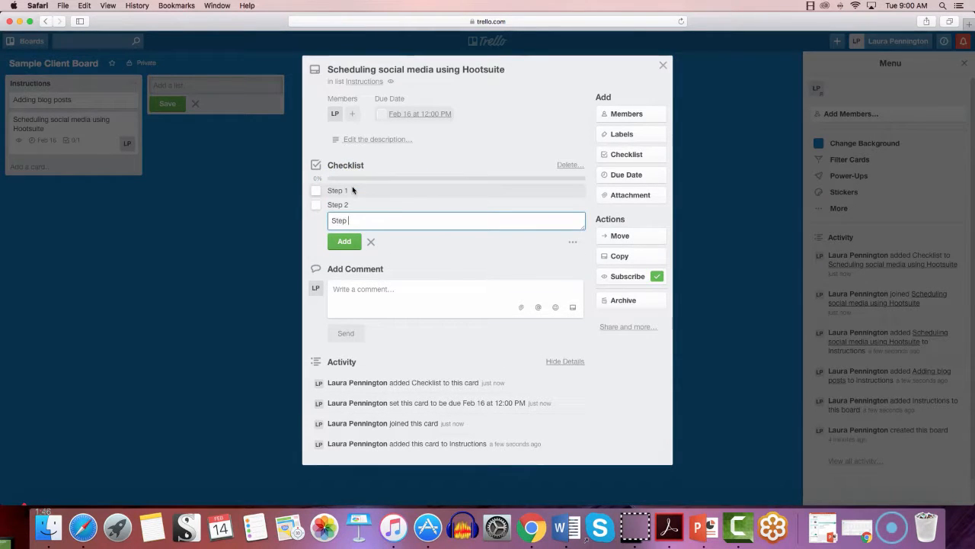
text(3)
key(Return)
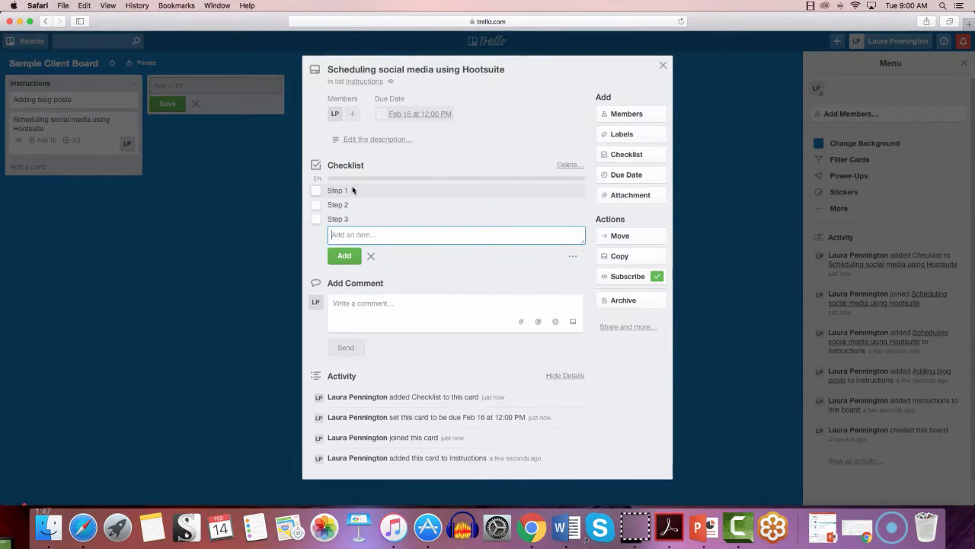
click(302, 187)
click(660, 65)
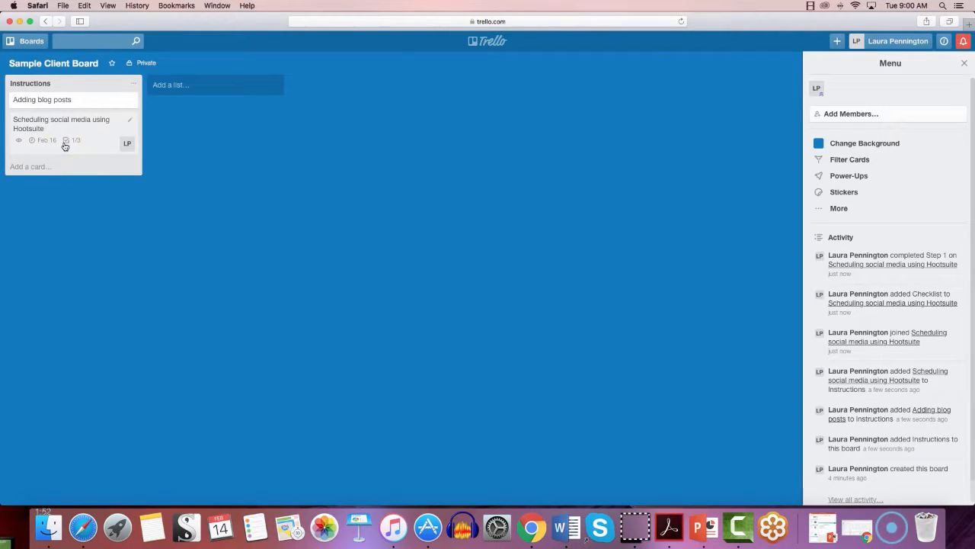
Step: Add two lists named "Projects in Motion" and "Pending Approal" after the Instructions list
click(189, 89)
text(Project)
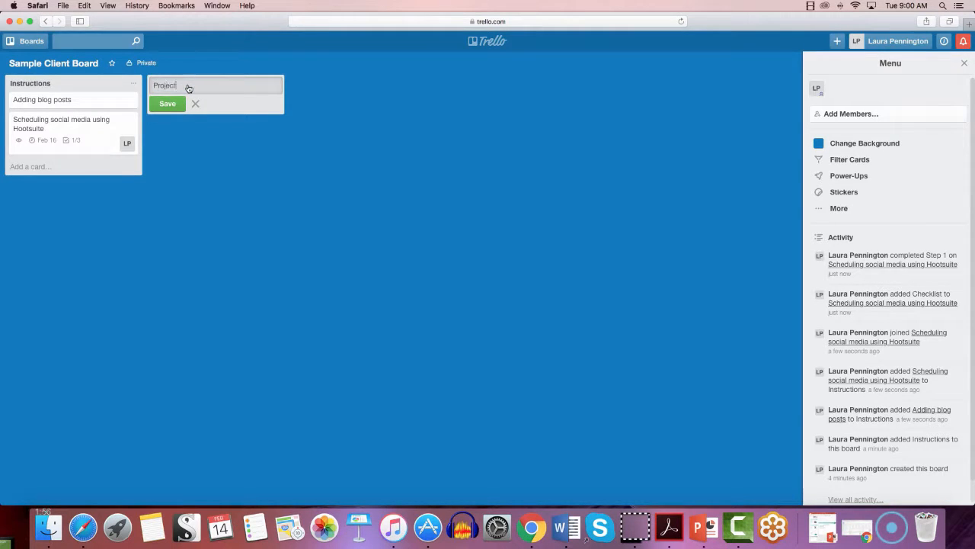
text(s in Motion)
key(Return)
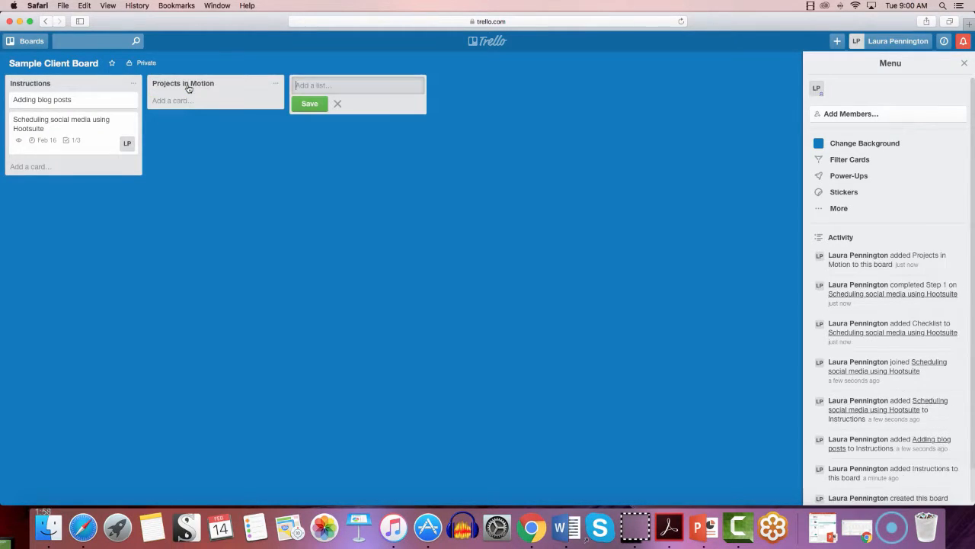
text(Pending Approal)
key(Return)
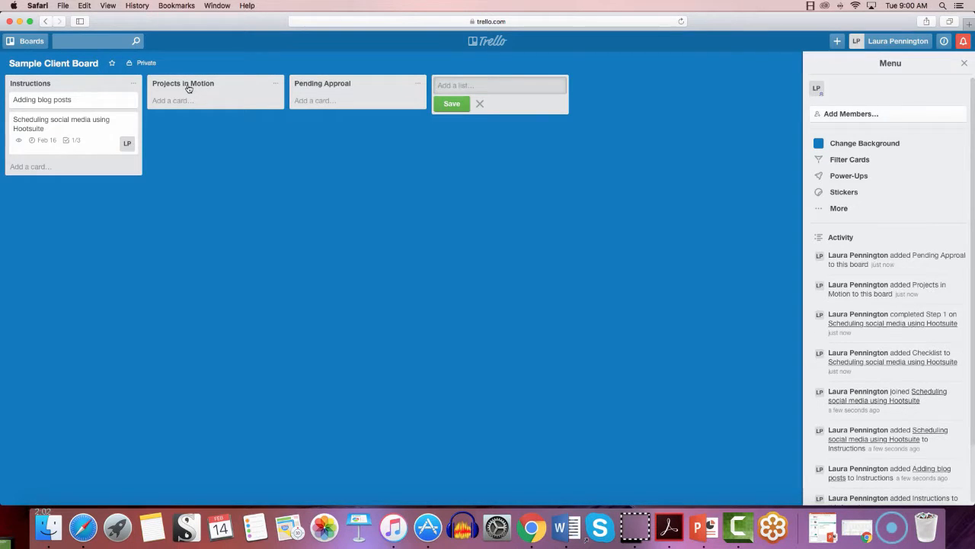
Step: Correct the third list's name to "Pending Approval" and add a list named "Complete"
click(331, 86)
click(374, 86)
key(BackSpace)
key(BackSpace)
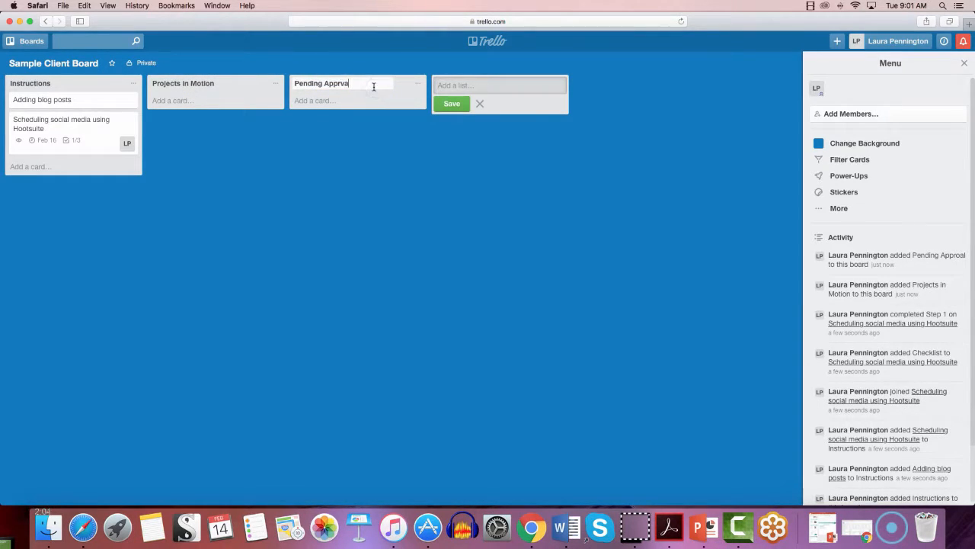
text(val)
key(Return)
text(Complete)
key(Return)
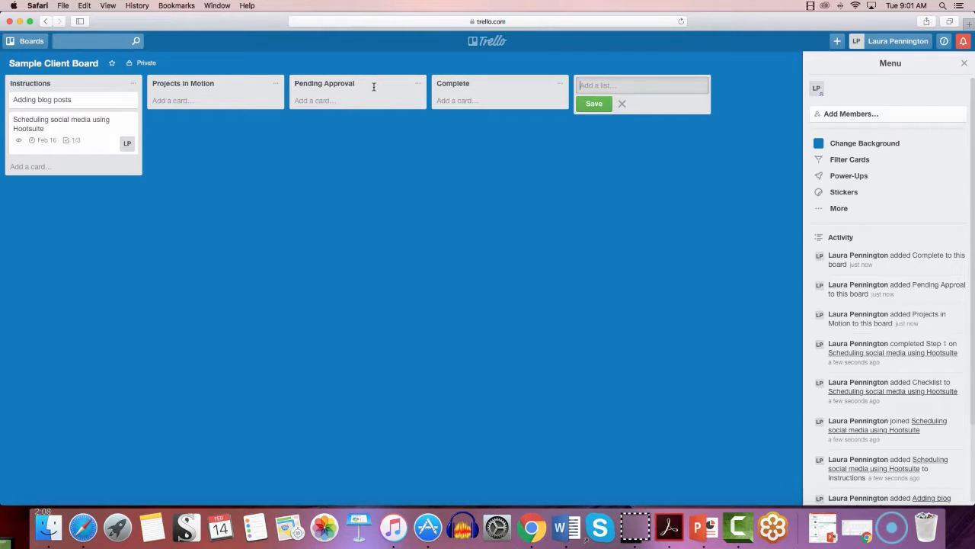
Step: Move the Hootsuite scheduling card from Instructions to Projects in Motion, and from there to Pending Approval
drag(87, 140, 216, 115)
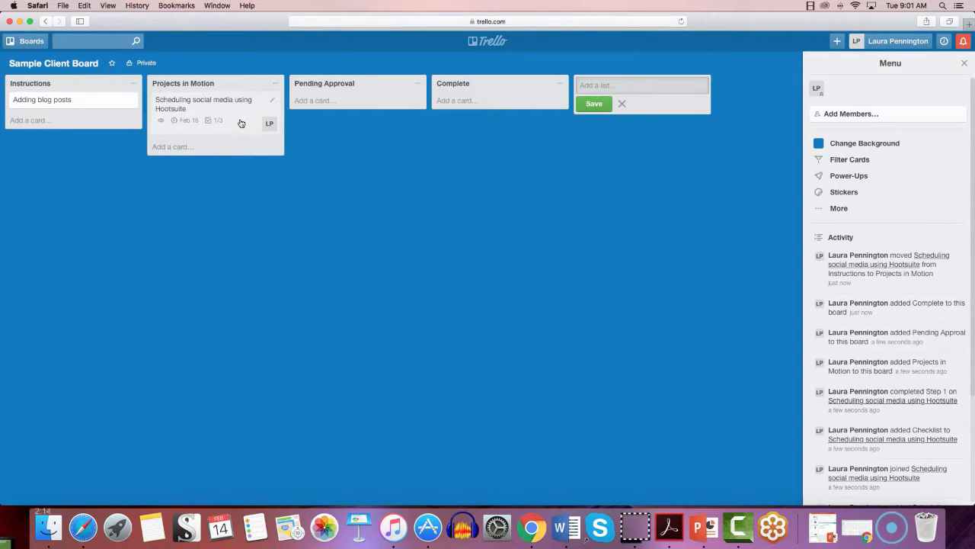
click(198, 112)
drag(198, 112, 341, 114)
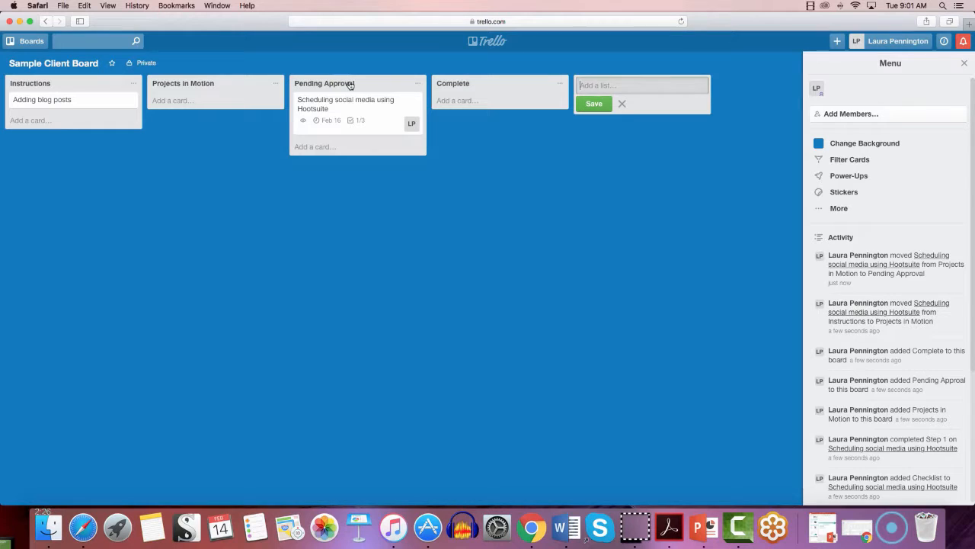
drag(365, 99, 229, 105)
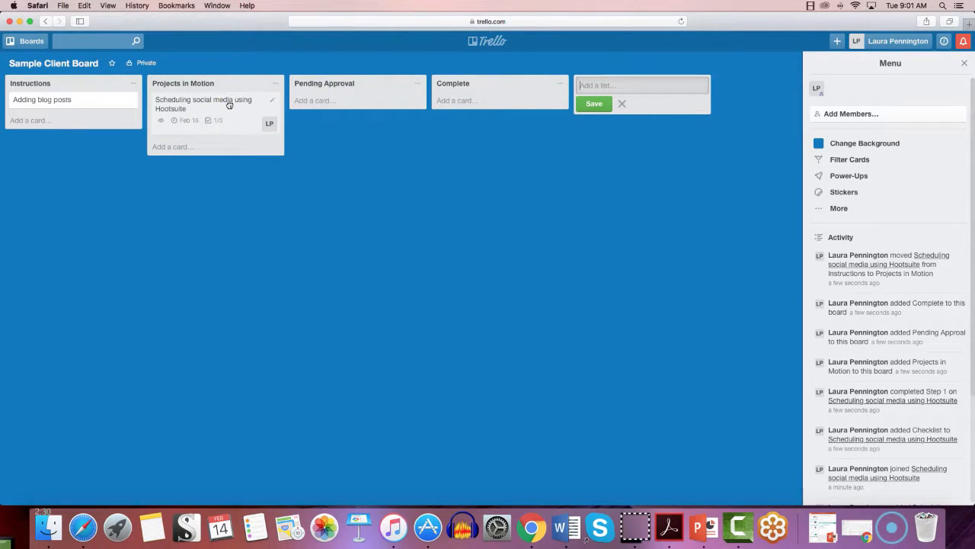
drag(228, 104, 342, 107)
Step: Mark Step 2 and Step 3 complete in the Hootsuite card's checklist and move the card to the Complete list
click(341, 103)
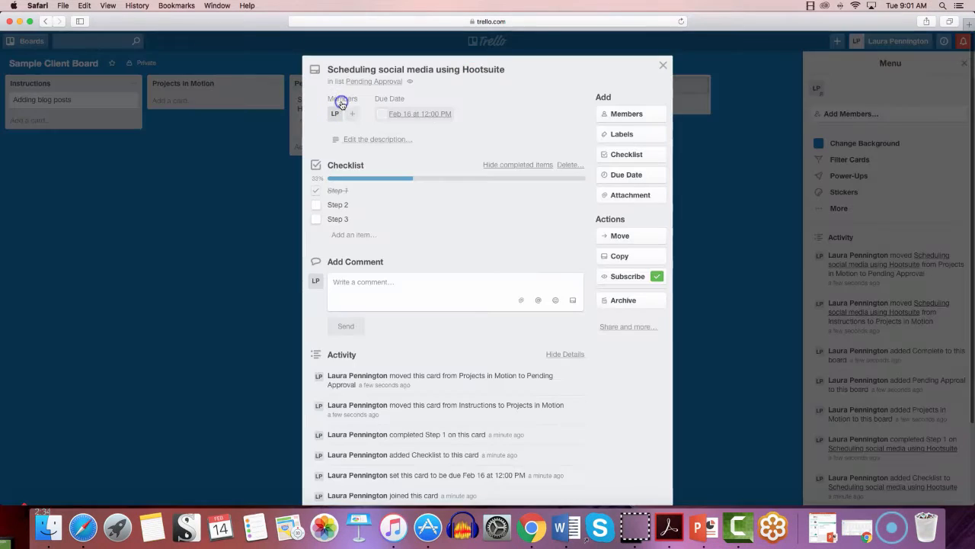
click(328, 203)
click(309, 201)
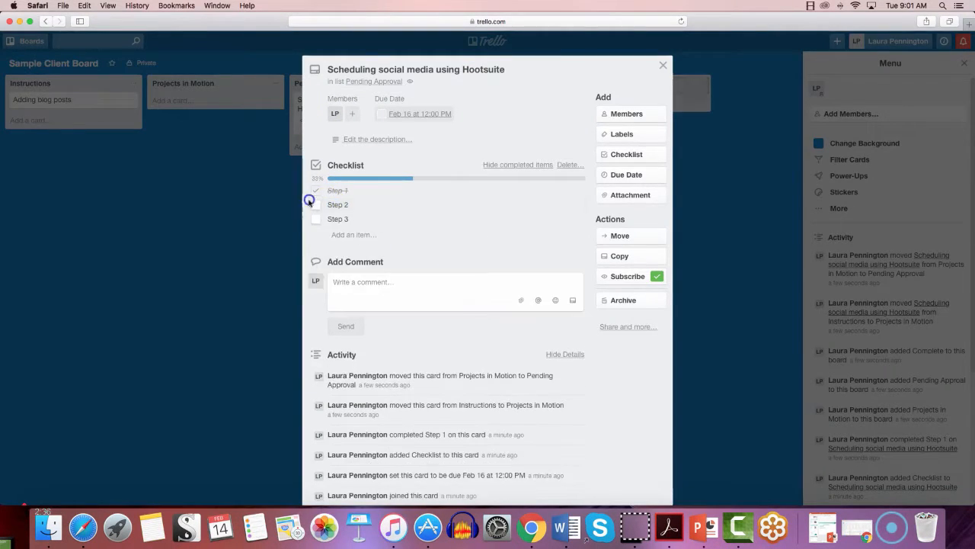
click(317, 205)
click(318, 220)
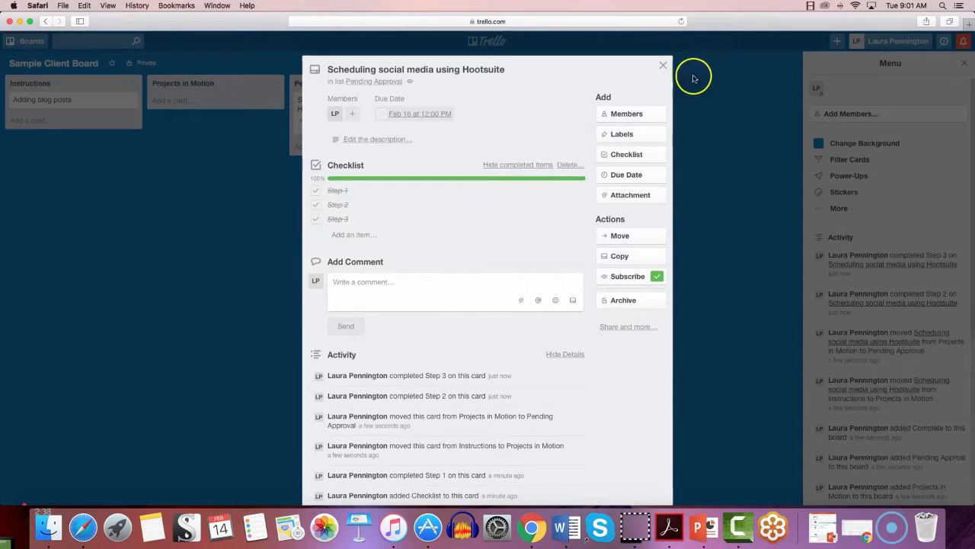
click(663, 66)
drag(362, 107, 496, 122)
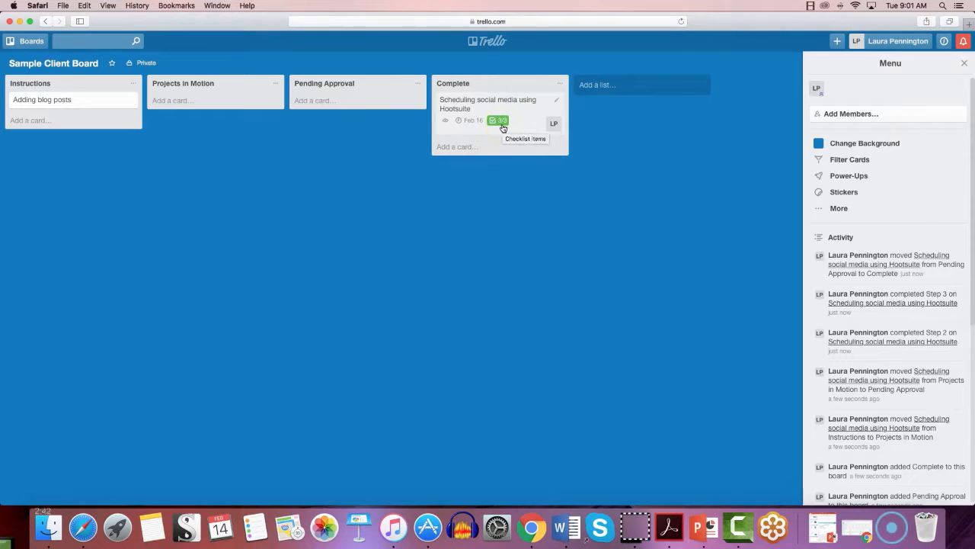
Step: View the quick-edit options of the card in the Complete list and the sources available for its attachments
click(557, 100)
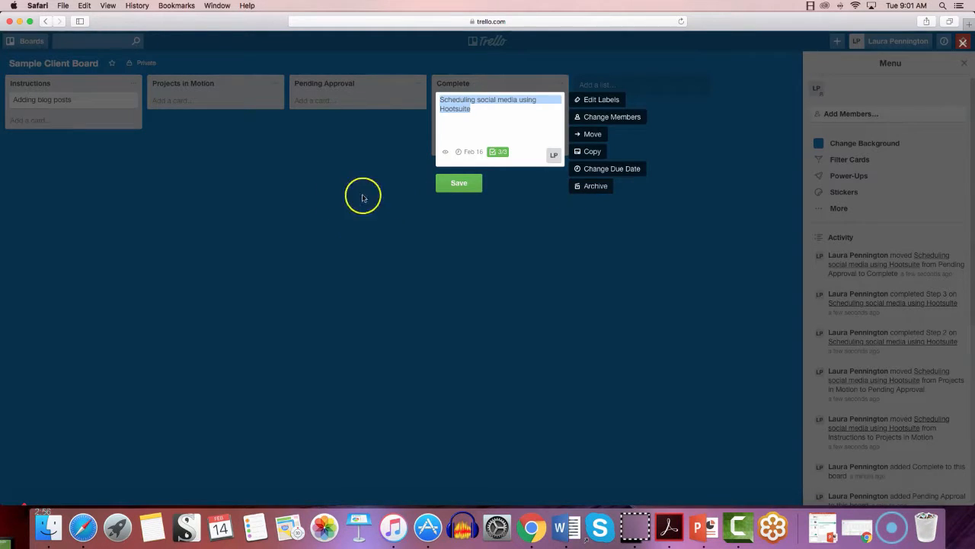
click(338, 200)
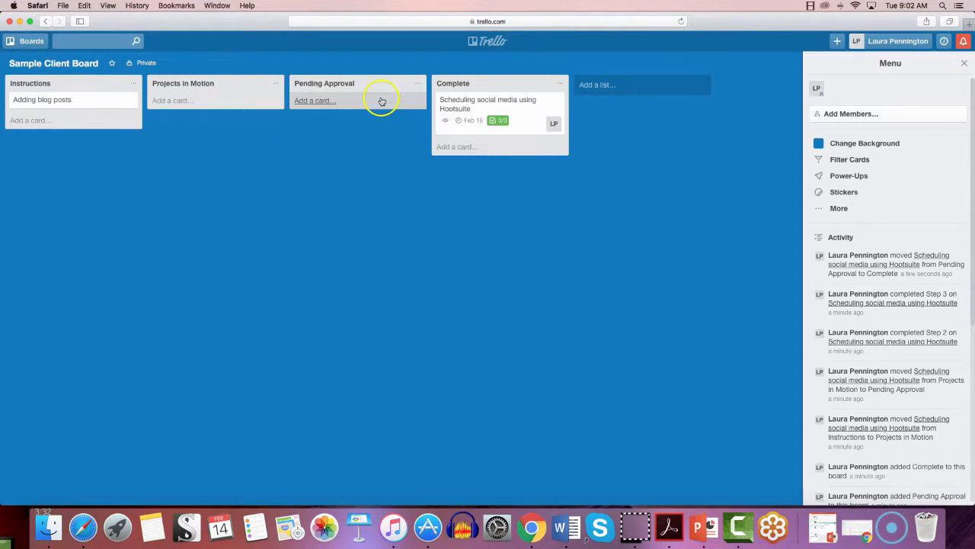
click(526, 107)
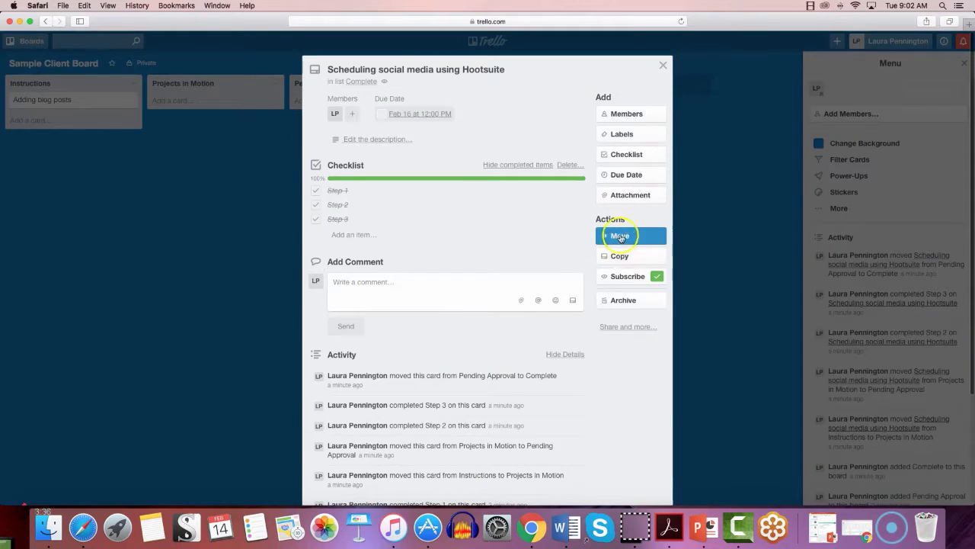
click(625, 195)
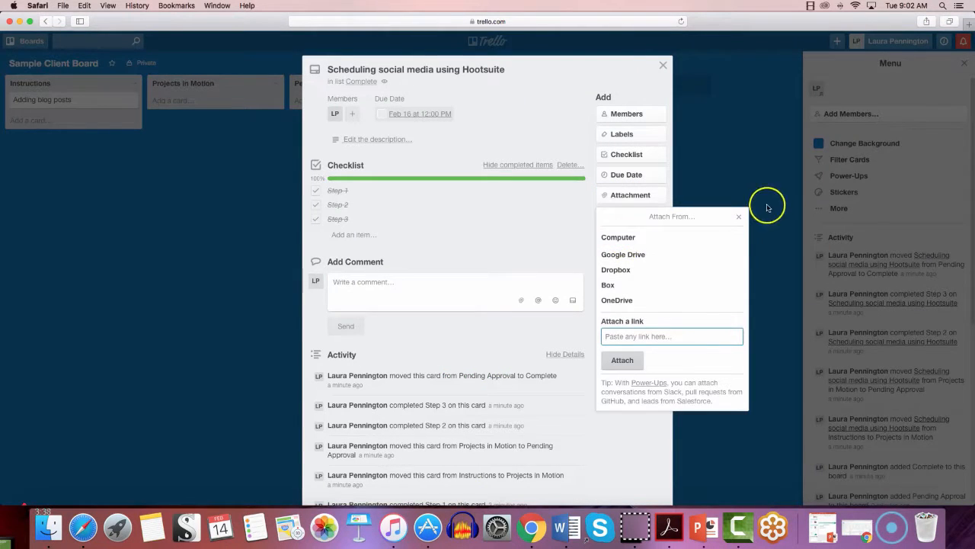
click(739, 220)
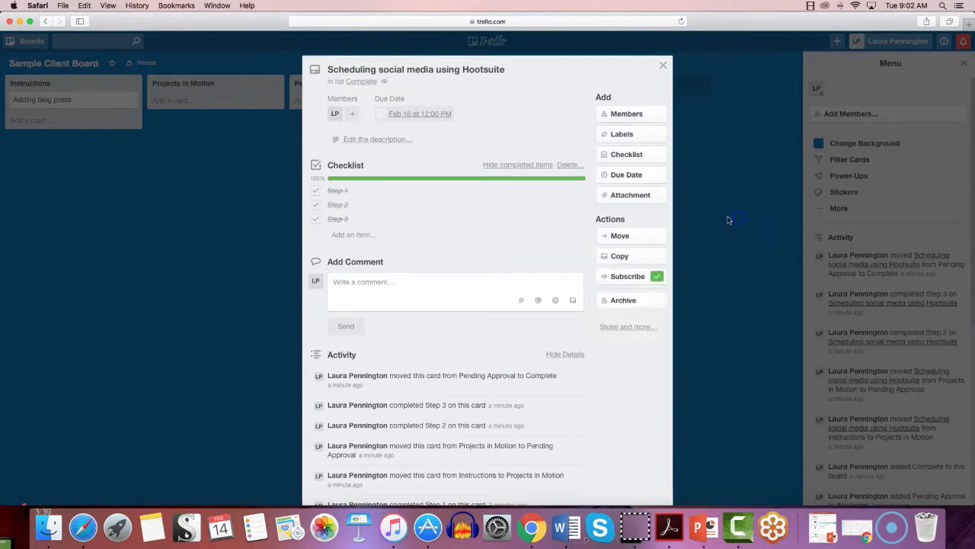
Step: Change the Hootsuite card's due date to February 13 and close the card
click(633, 174)
click(632, 321)
click(626, 376)
click(663, 64)
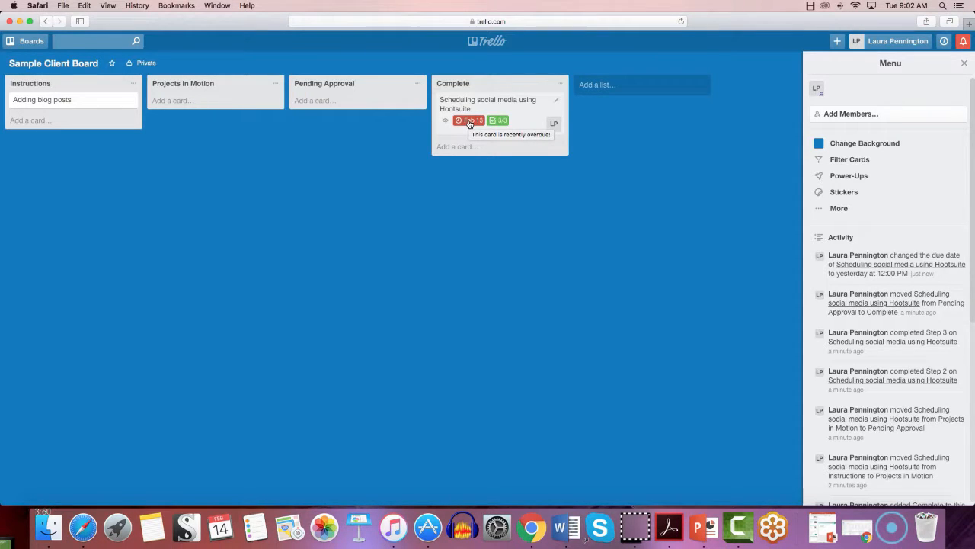
Step: Filter the board's cards by the assigned member, remove that filter, and filter by cards due in the next day instead
click(869, 159)
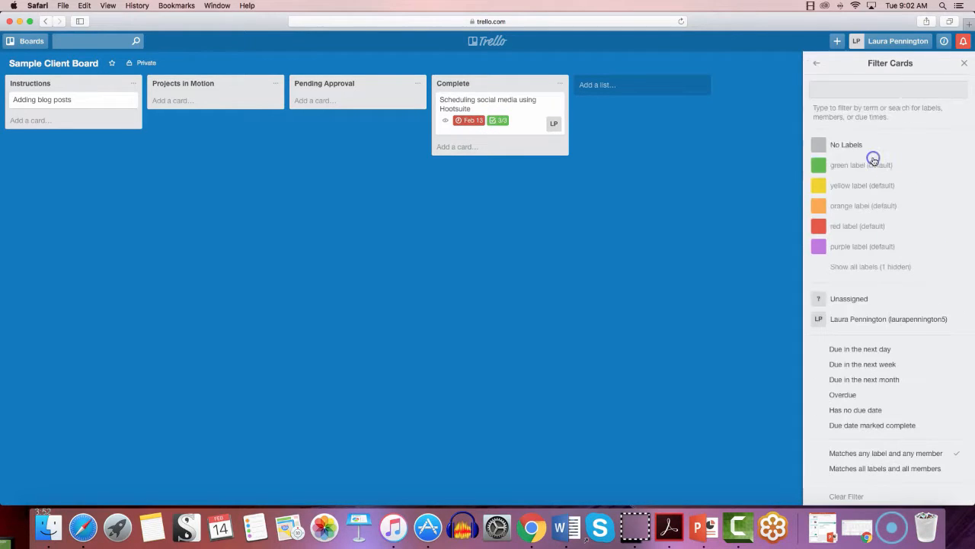
click(889, 312)
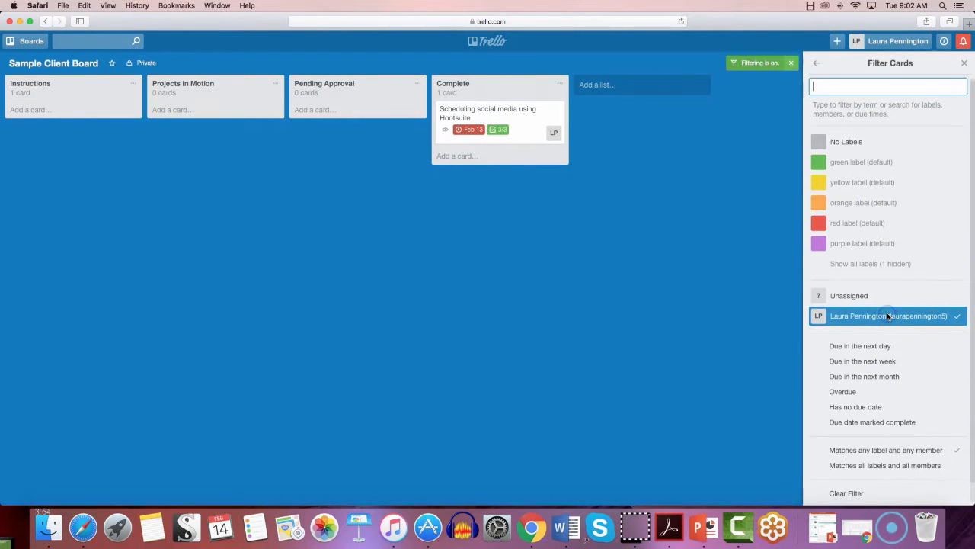
click(888, 315)
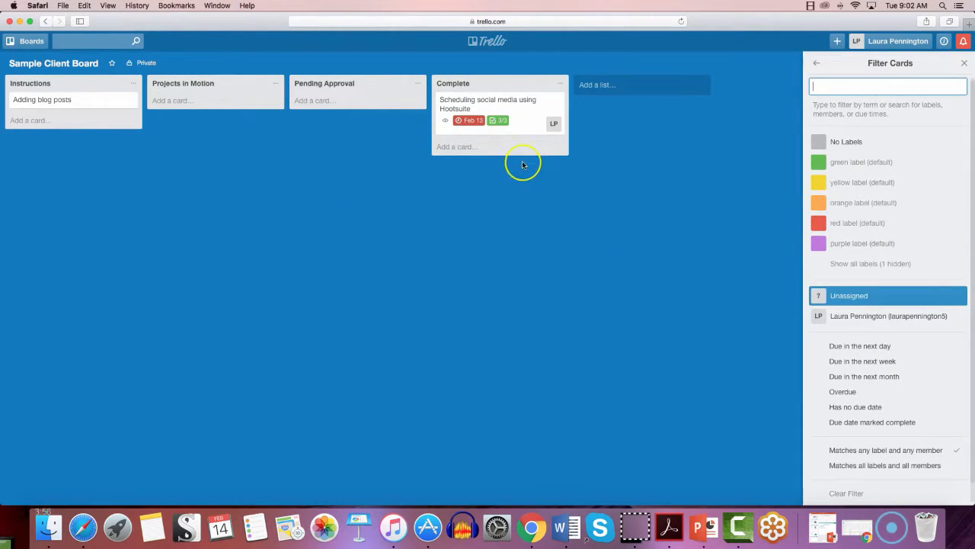
click(859, 345)
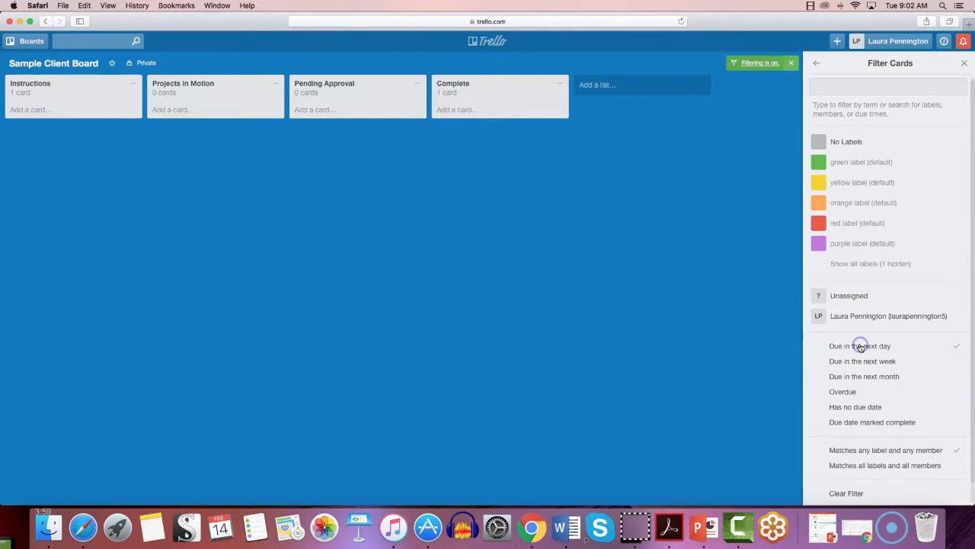
click(817, 64)
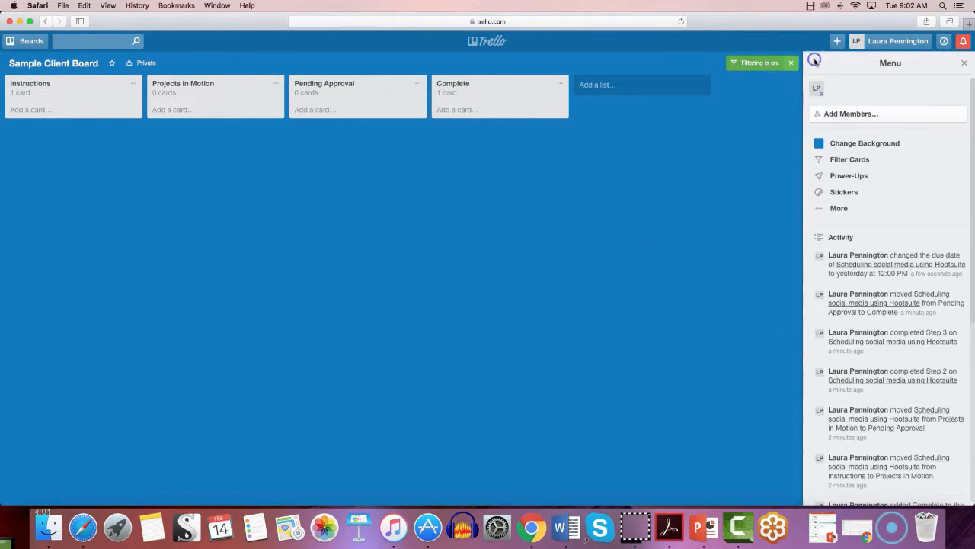
Step: View the board's additional options and settings, and the form for inviting members to the board
click(878, 207)
click(832, 91)
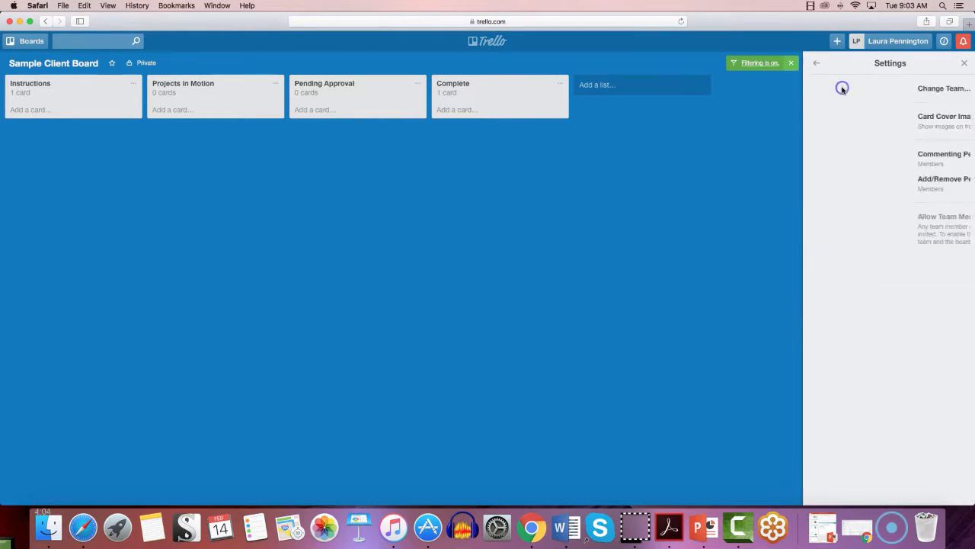
click(817, 63)
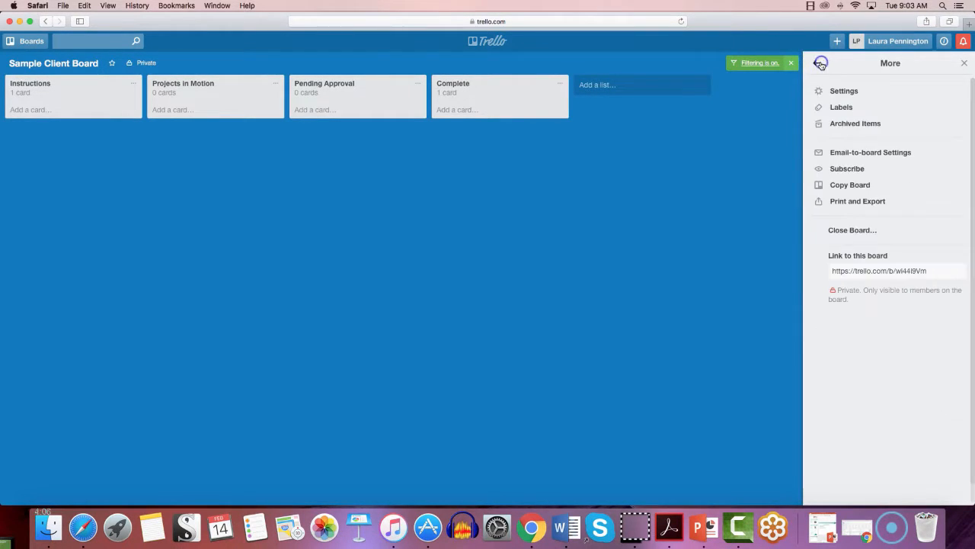
click(820, 63)
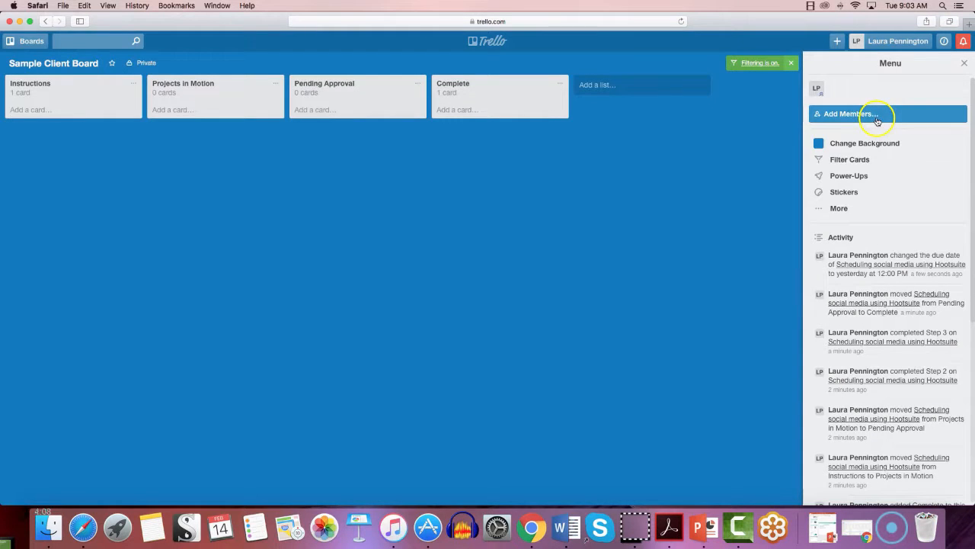
click(876, 114)
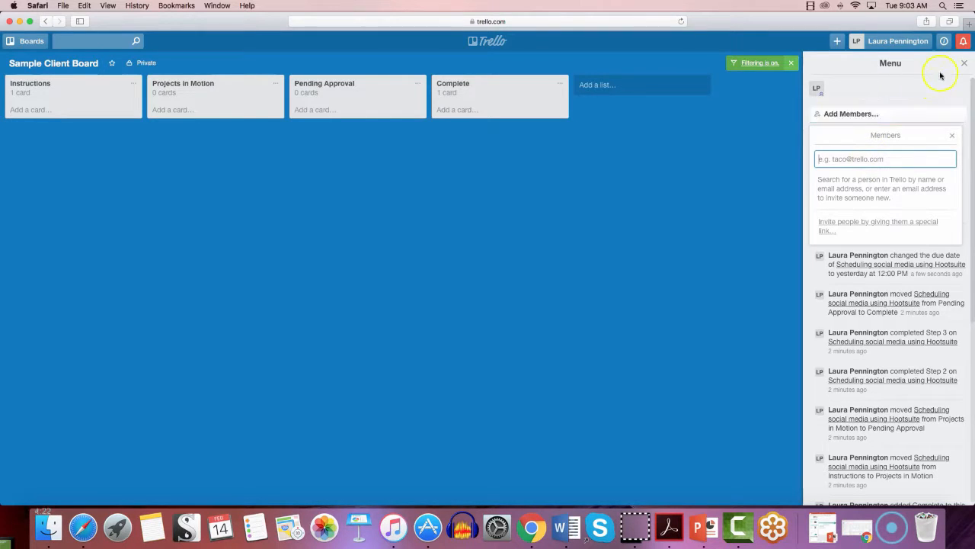
click(964, 63)
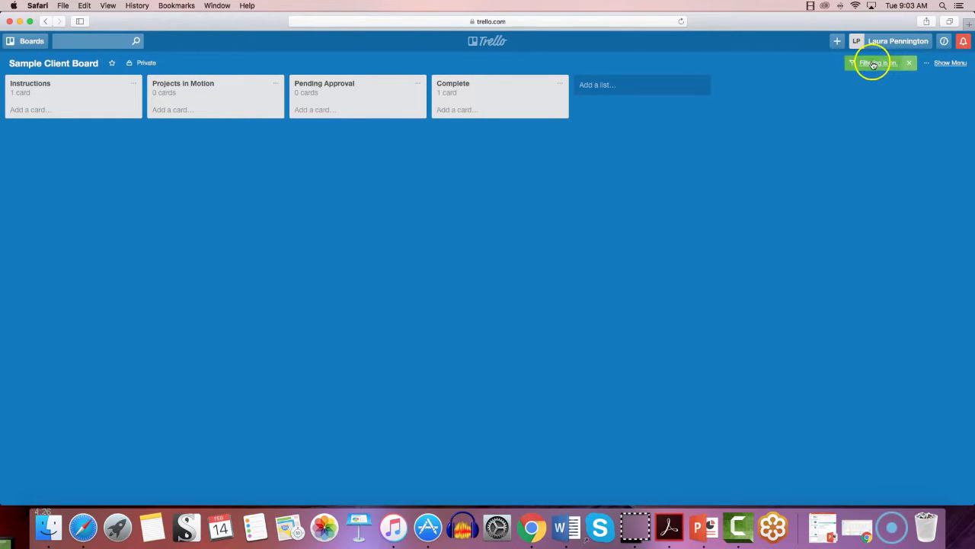
Step: Clear the card filter and review the account's notifications
click(908, 63)
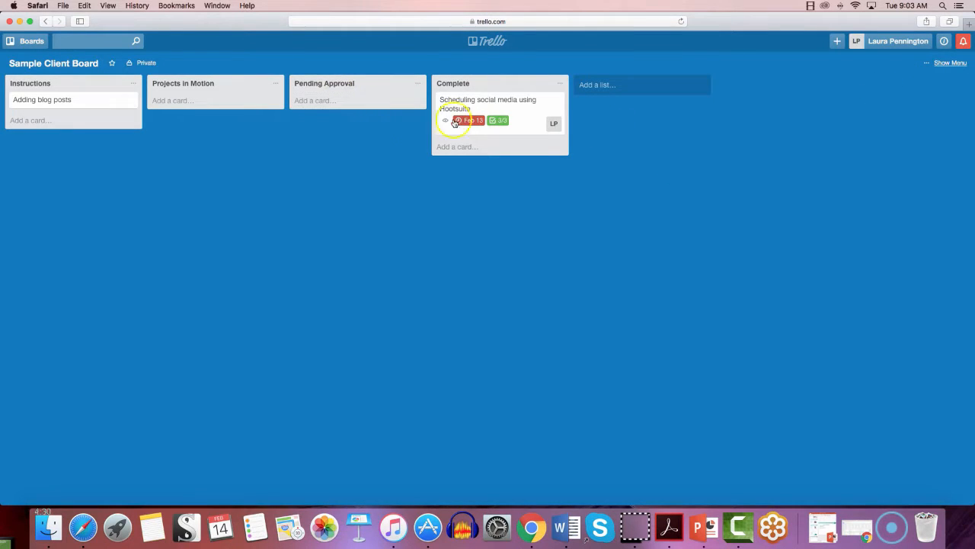
mouse_move(475, 124)
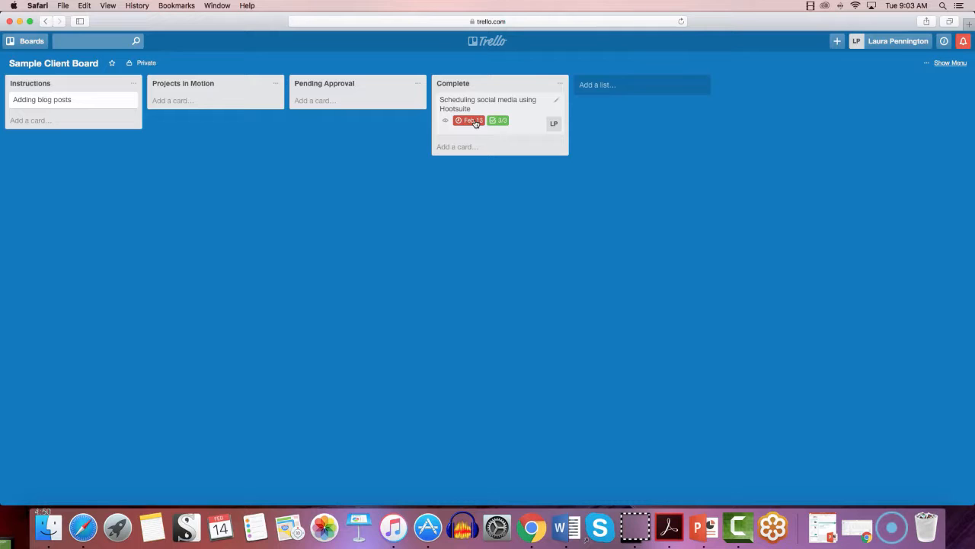
click(966, 41)
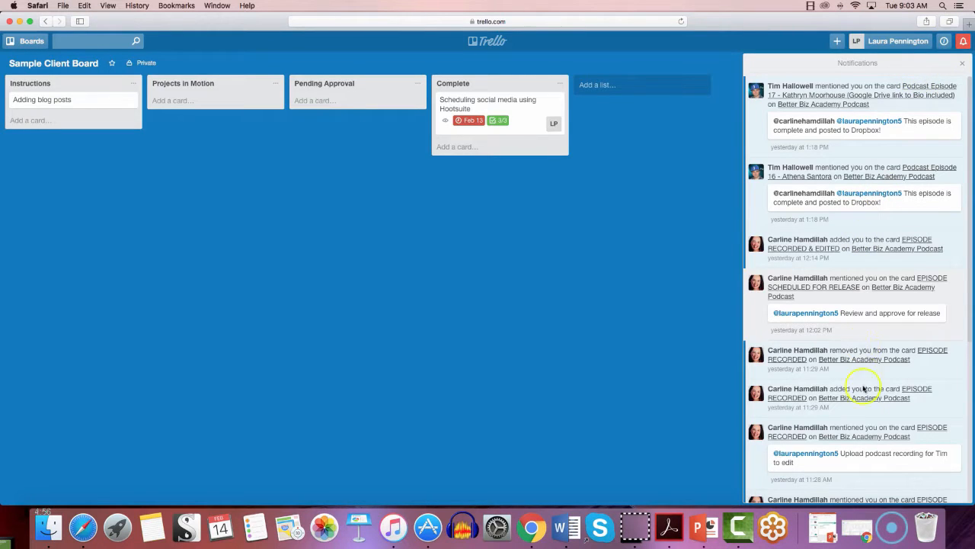
click(964, 63)
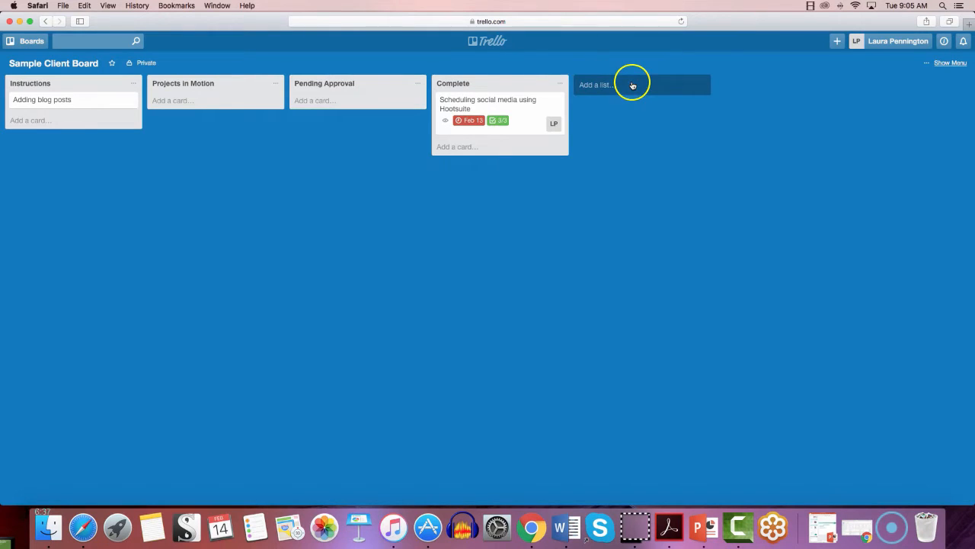
click(515, 105)
click(665, 65)
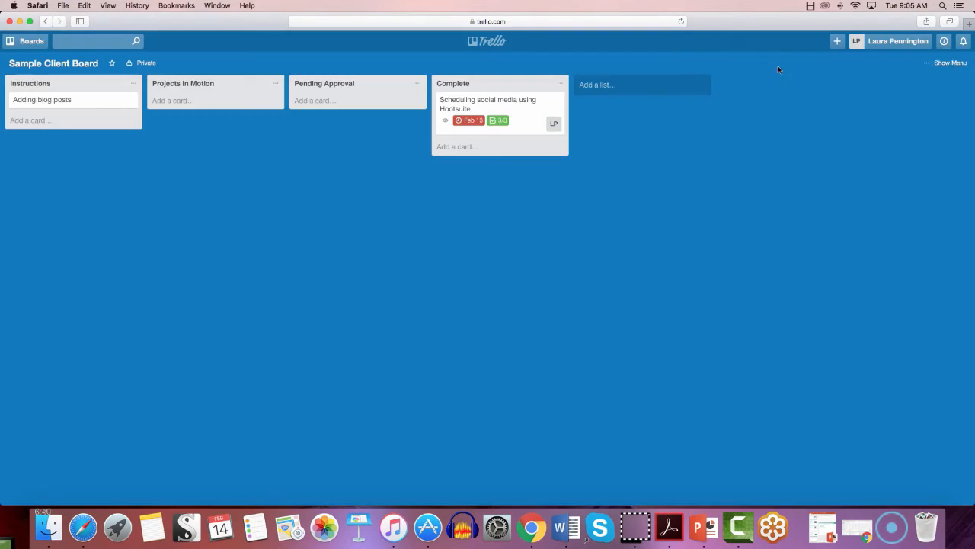
Step: Name the board's green label Podcast
click(949, 63)
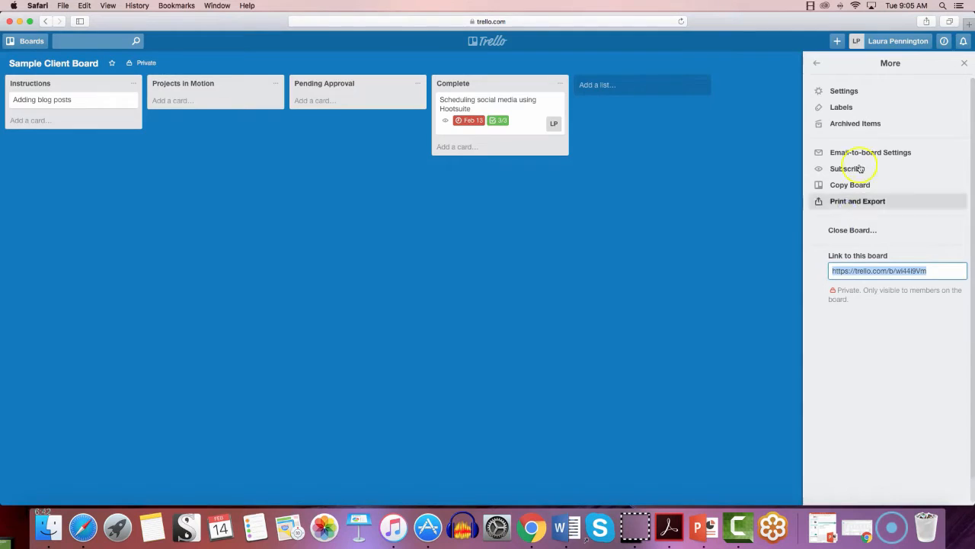
click(855, 107)
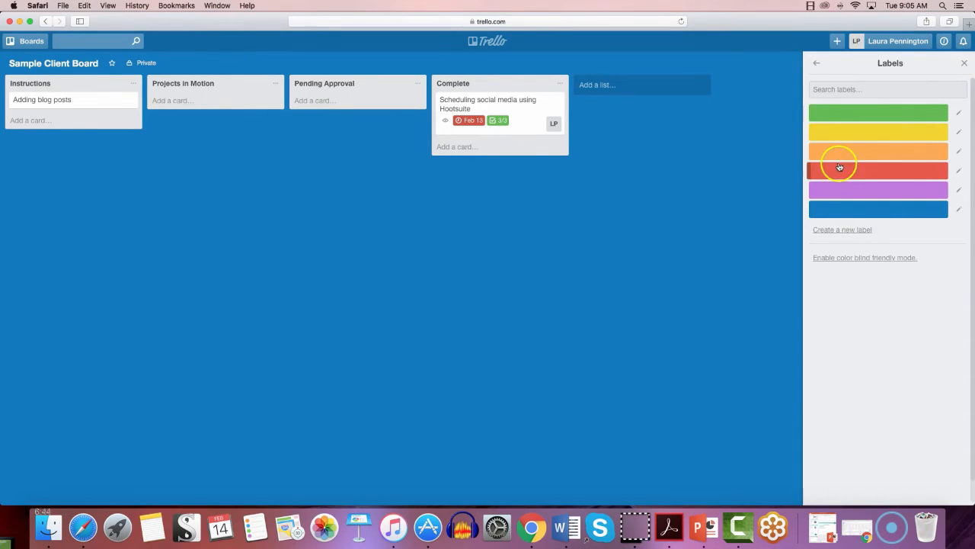
click(958, 113)
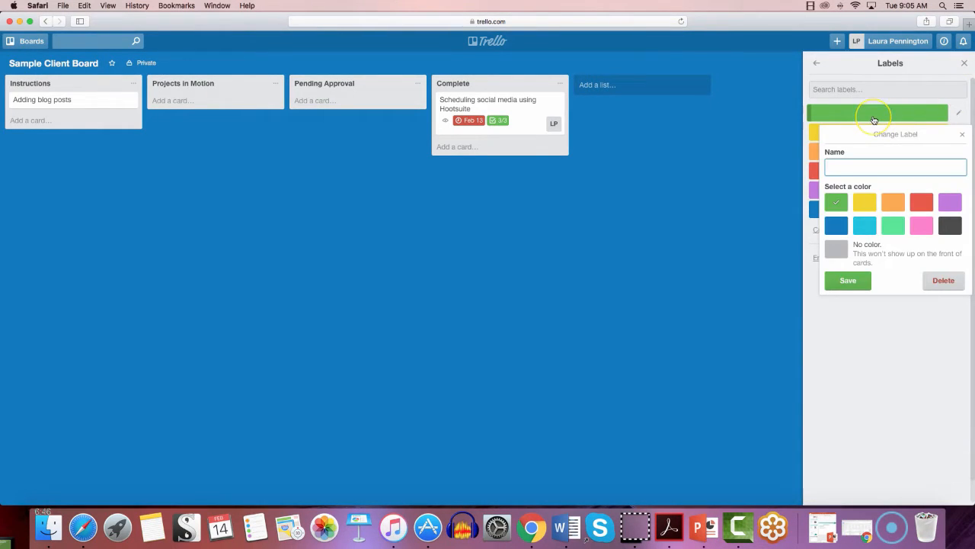
text(Podcast)
key(Return)
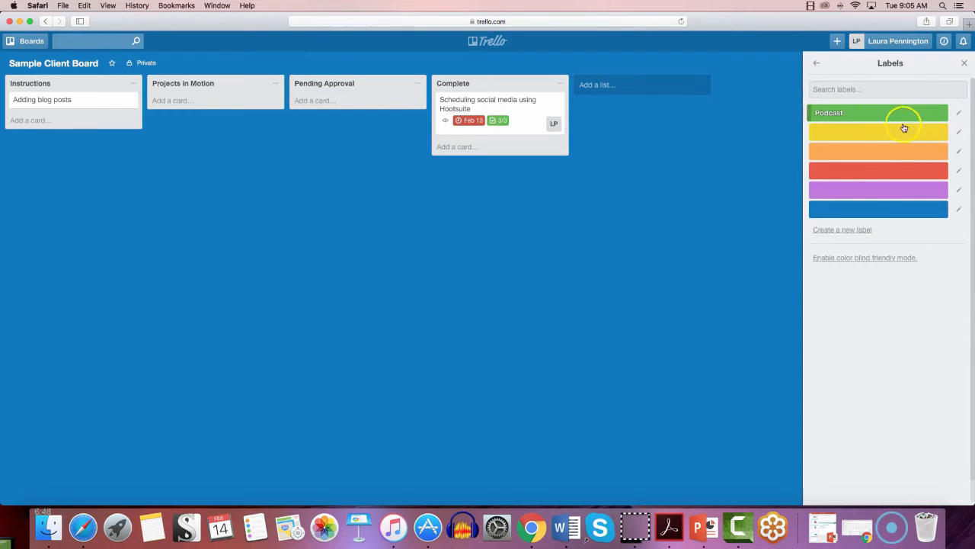
Step: Name the board's red label Projects with Problems and close the board menu
click(959, 170)
text(Pro)
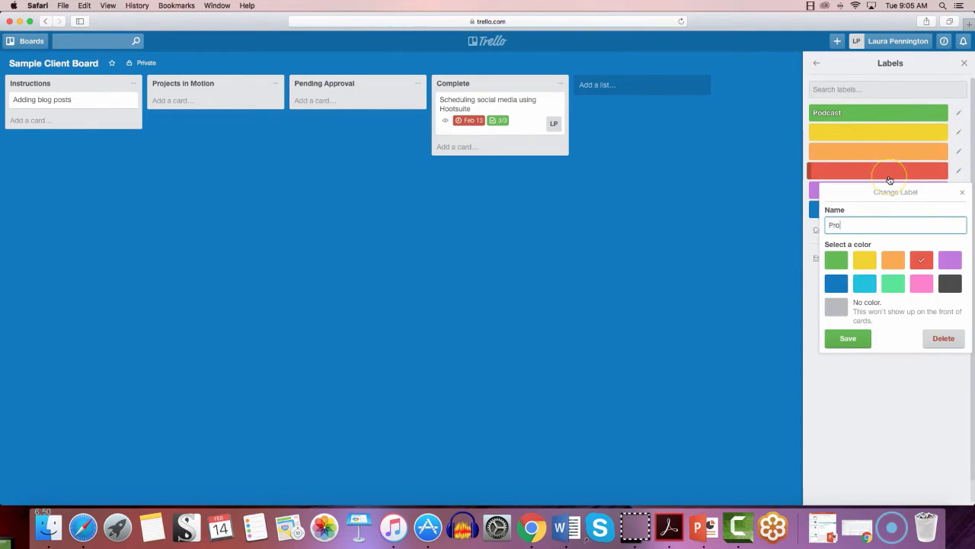
text(jcet)
key(BackSpace)
key(BackSpace)
key(BackSpace)
key(BackSpace)
text(jects with Problems)
key(Return)
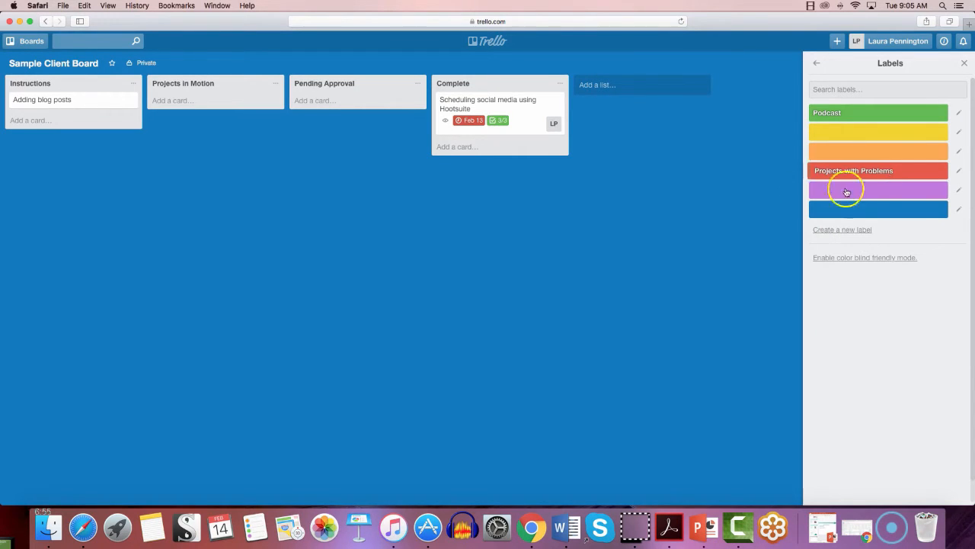
click(964, 63)
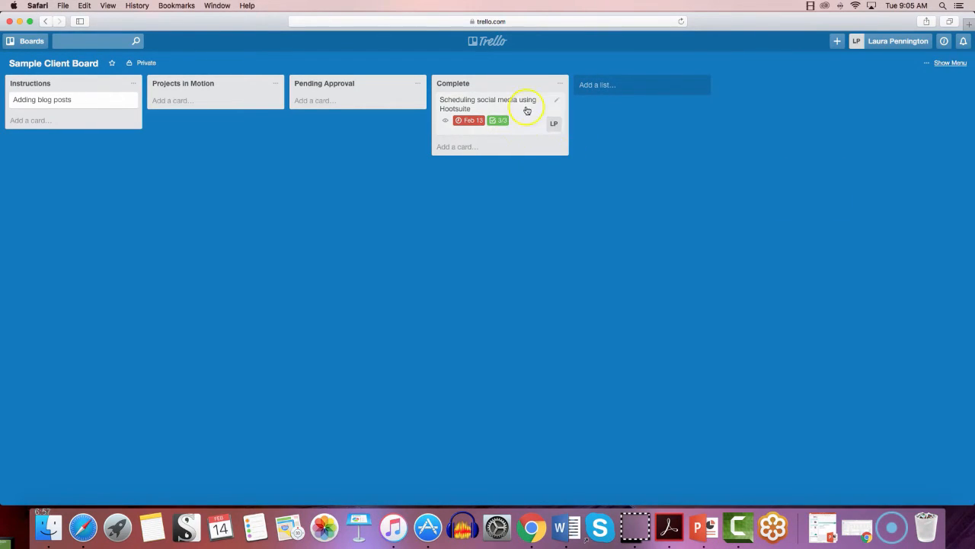
Step: Name the board's blue label Social Media
click(949, 62)
click(871, 206)
text(So)
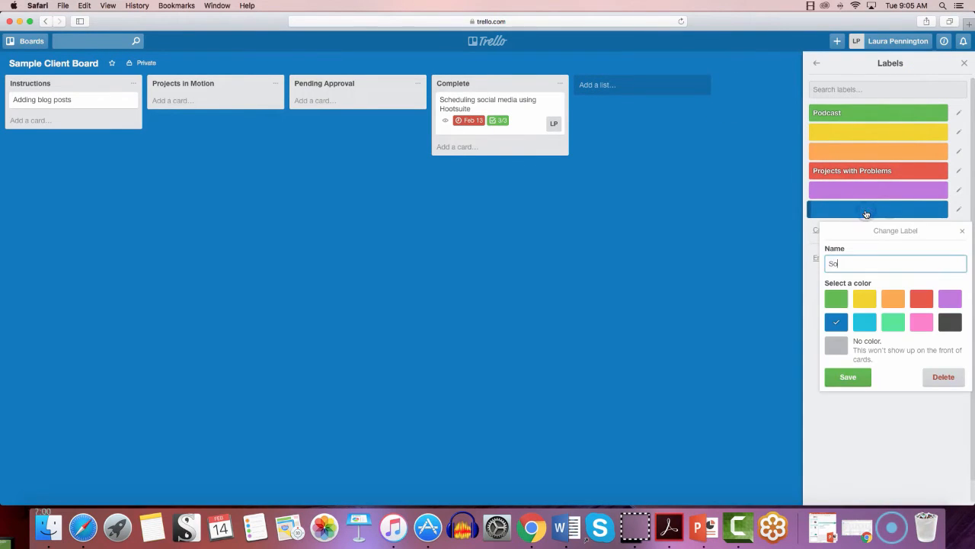
text(cial Media)
key(Return)
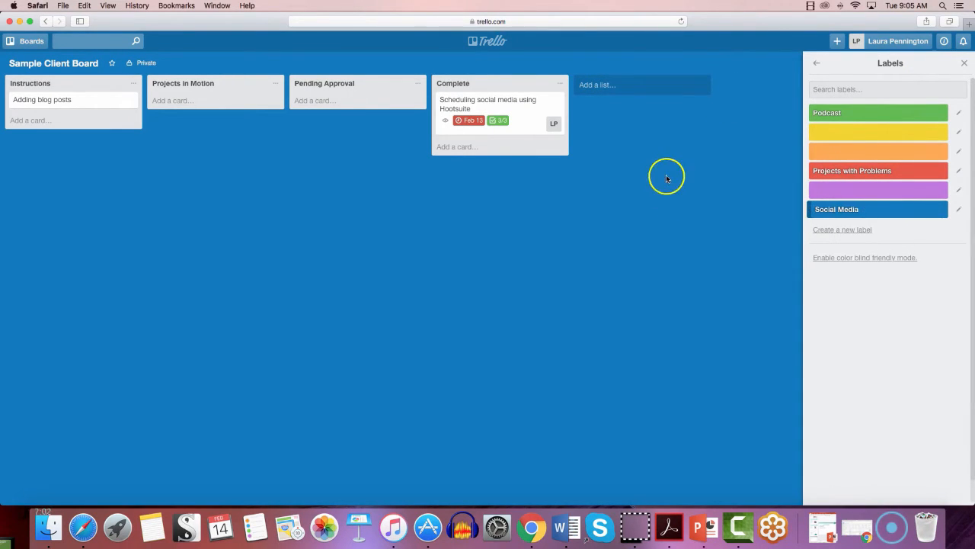
Step: Apply the blue Social Media label to the Hootsuite scheduling card in the Complete list and close the card
click(478, 103)
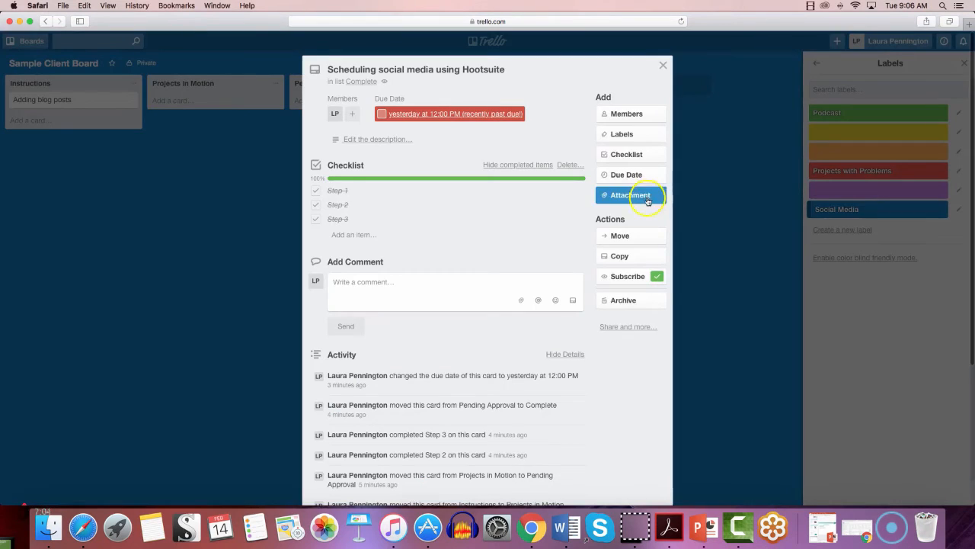
click(643, 133)
click(662, 299)
click(662, 65)
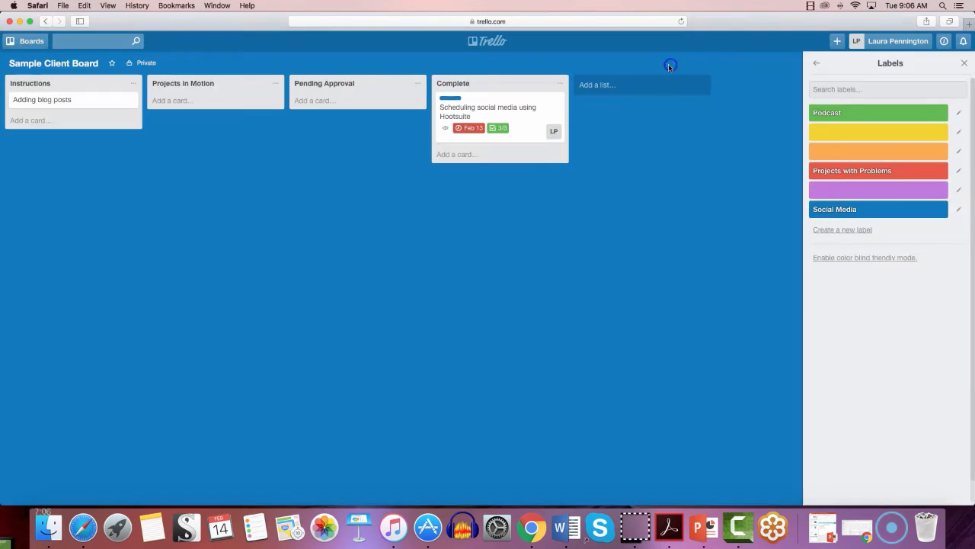